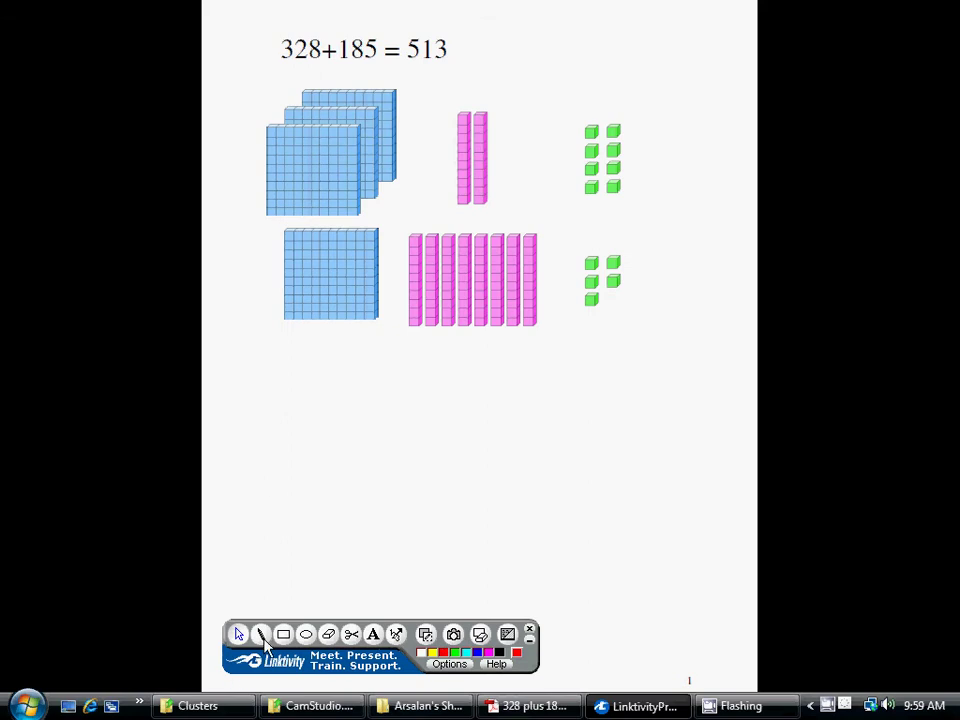
# Underline the equation's numbers, then 185, in red, clearing the ink after each
pyautogui.moveTo(278, 68); pyautogui.dragTo(455, 73)
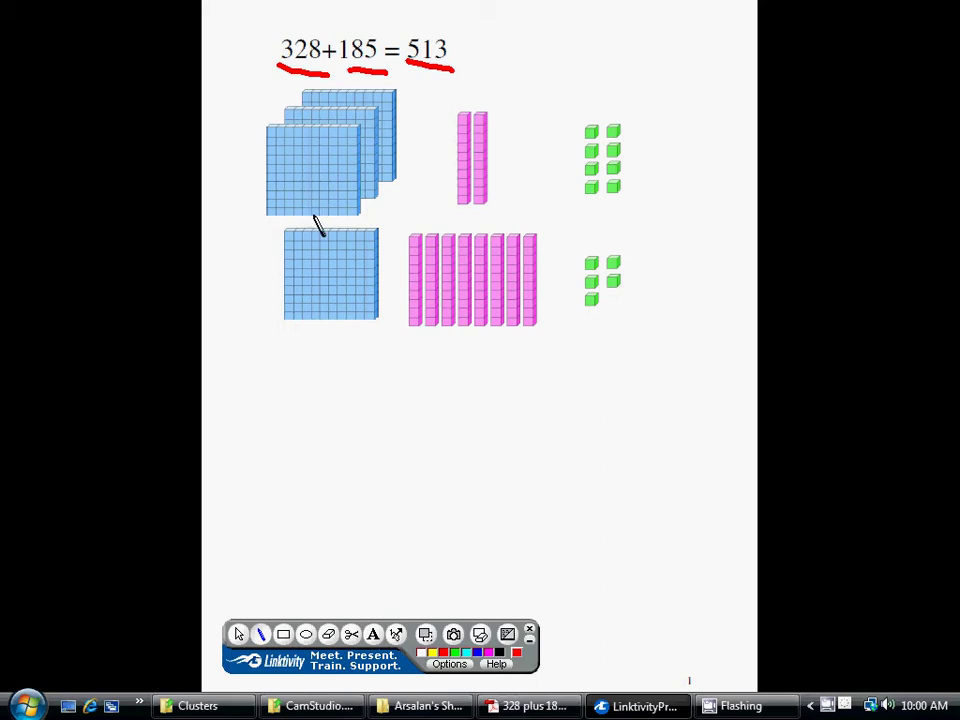
pyautogui.click(480, 636)
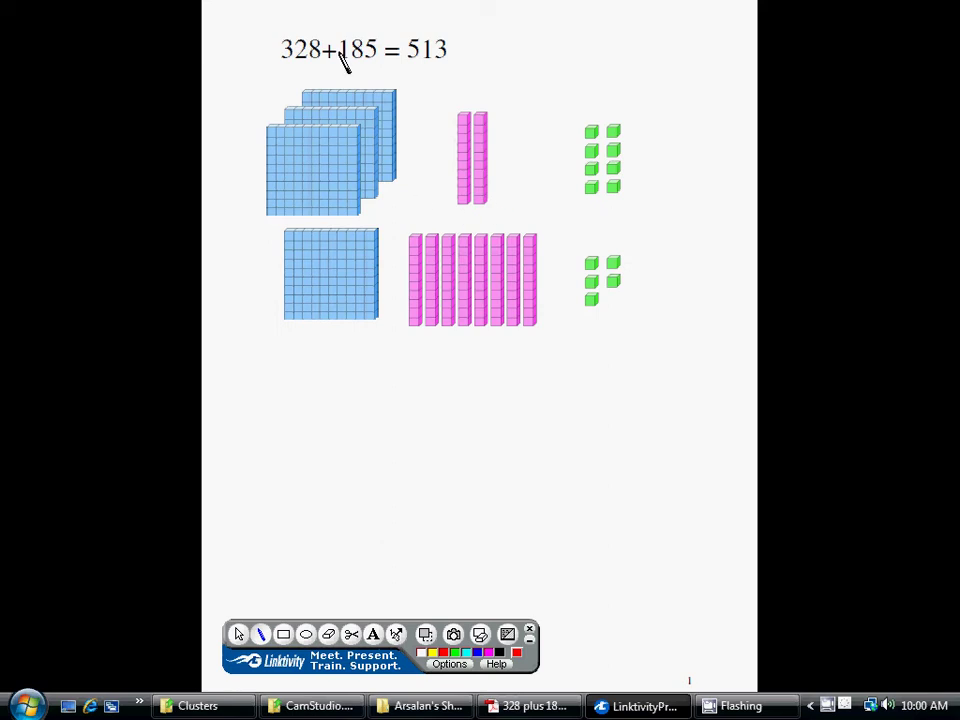
pyautogui.moveTo(340, 68); pyautogui.dragTo(382, 68)
pyautogui.click(479, 639)
# Circle both groups of green ones cubes, erase the circles, and advance to slide 2
pyautogui.moveTo(622, 121)
pyautogui.mouseDown()
pyautogui.moveTo(581, 130)
pyautogui.moveTo(647, 197)
pyautogui.moveTo(612, 111)
pyautogui.mouseUp()
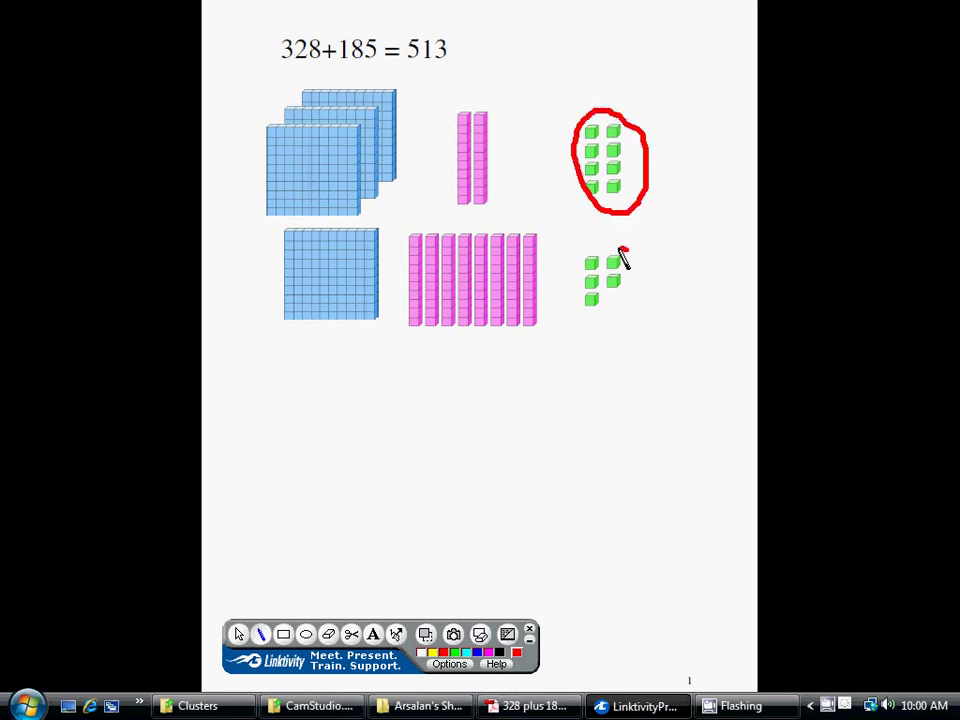
pyautogui.moveTo(624, 254)
pyautogui.mouseDown()
pyautogui.moveTo(591, 279)
pyautogui.moveTo(647, 296)
pyautogui.moveTo(630, 245)
pyautogui.mouseUp()
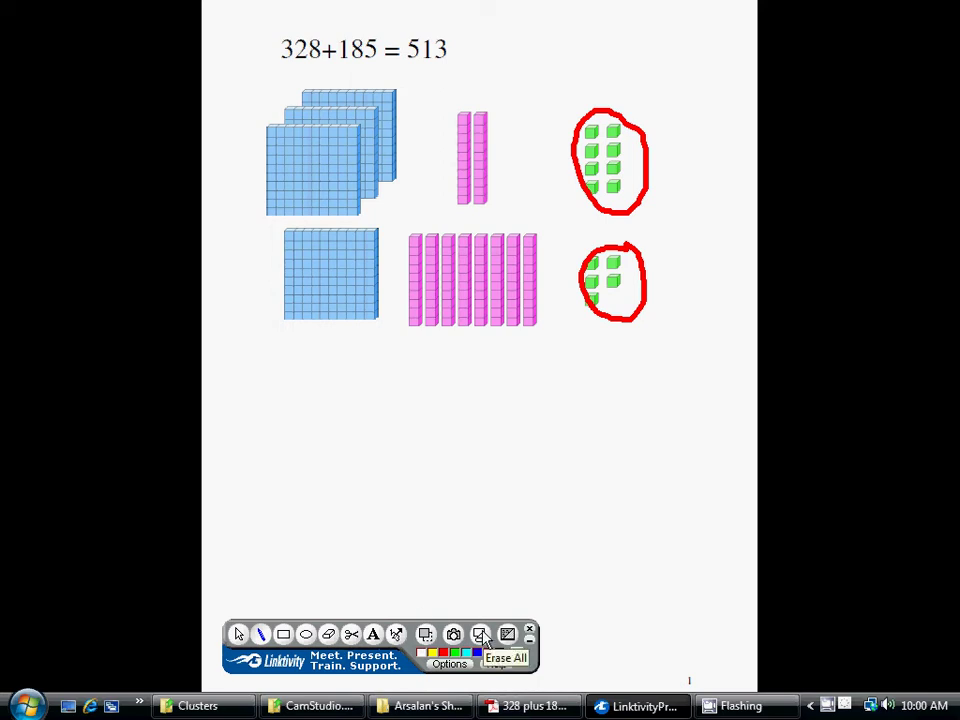
pyautogui.click(481, 636)
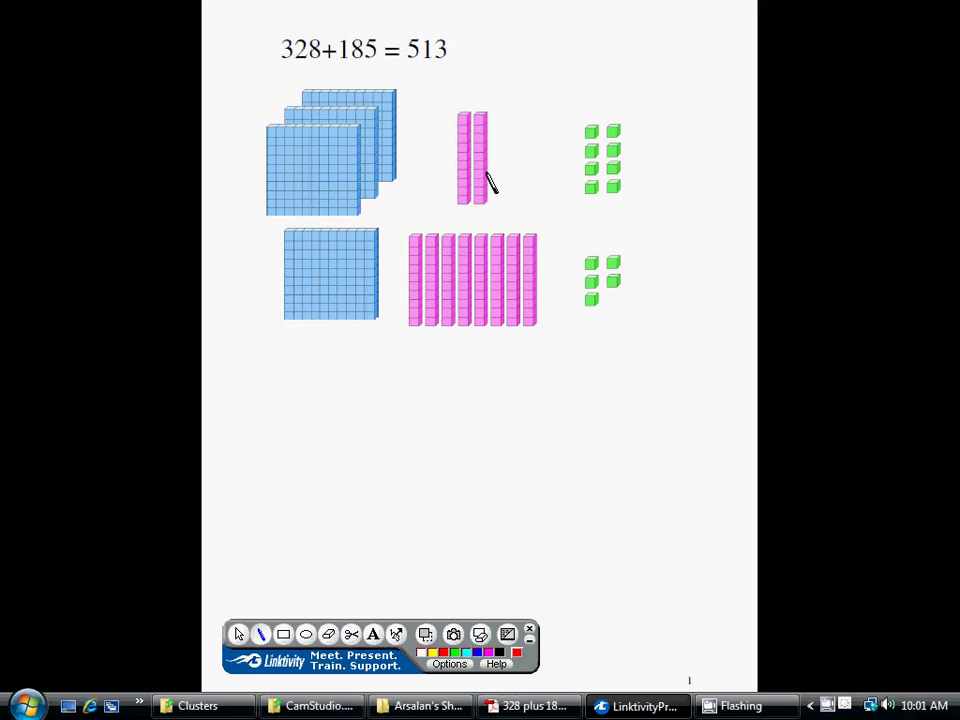
pyautogui.click(240, 636)
pyautogui.click(576, 503)
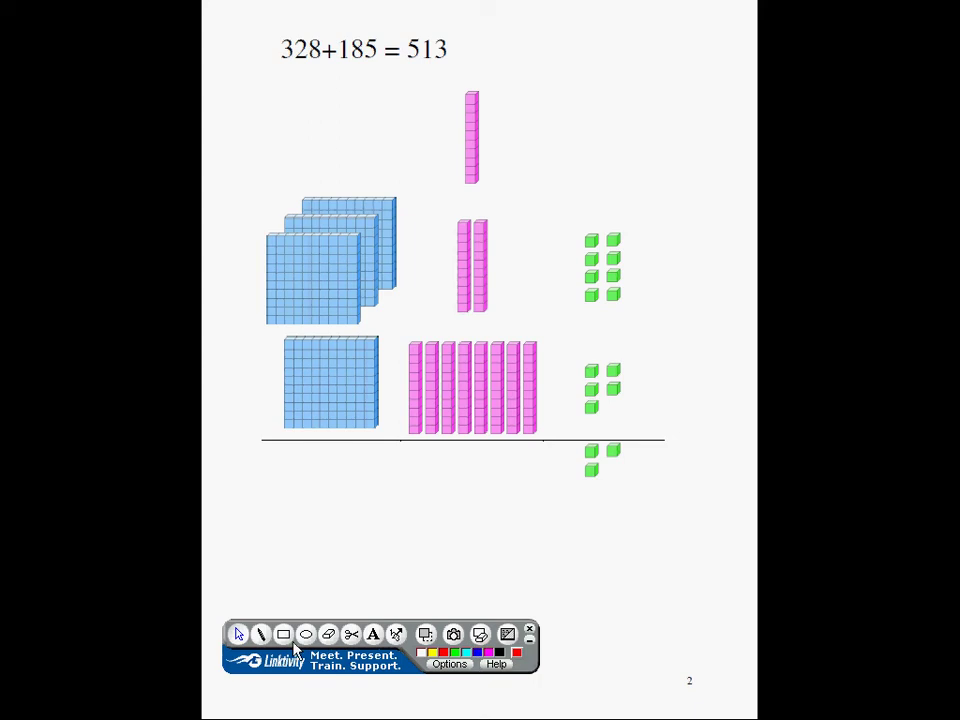
# On slide 2, circle in red the three ones cubes below the line and the single ten-rod
pyautogui.click(260, 634)
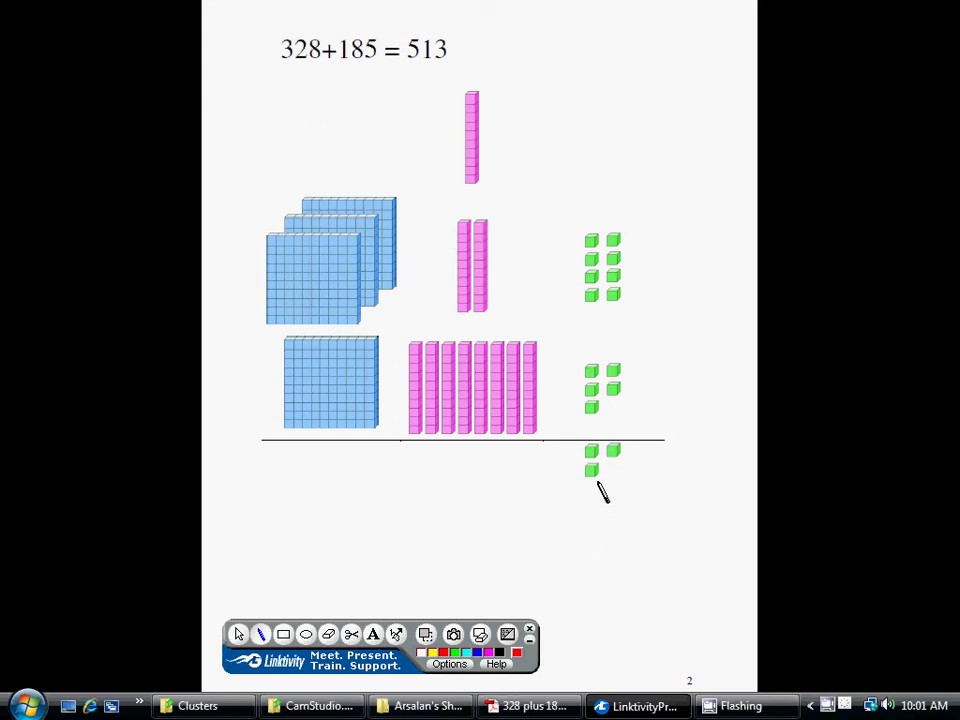
pyautogui.moveTo(597, 484)
pyautogui.mouseDown()
pyautogui.moveTo(641, 470)
pyautogui.moveTo(609, 427)
pyautogui.moveTo(594, 490)
pyautogui.mouseUp()
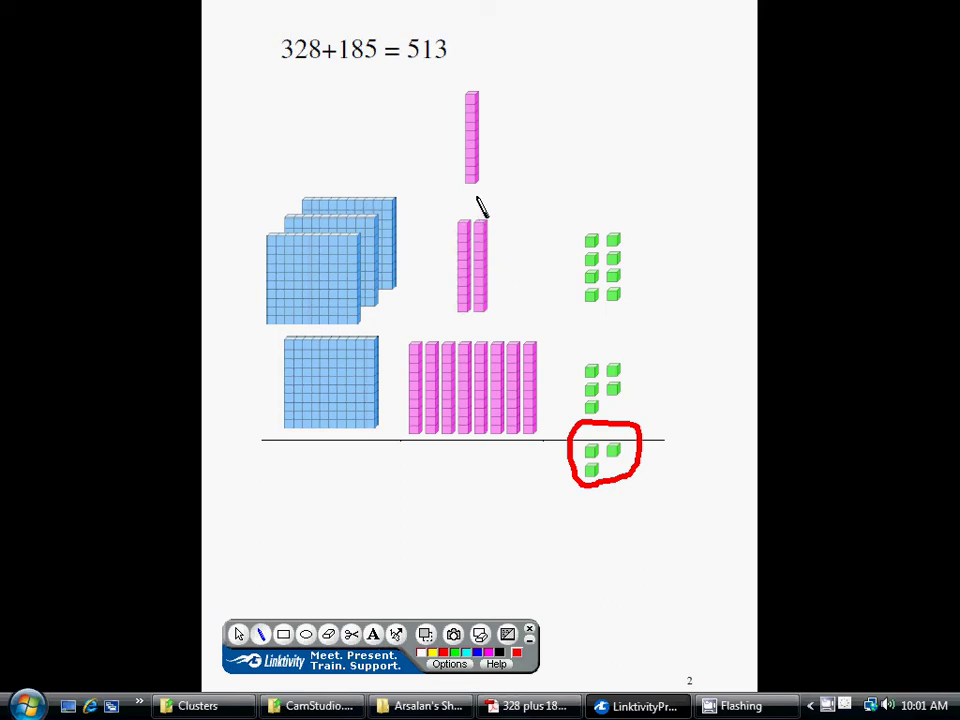
pyautogui.moveTo(474, 194)
pyautogui.mouseDown()
pyautogui.moveTo(501, 197)
pyautogui.moveTo(510, 118)
pyautogui.moveTo(455, 80)
pyautogui.moveTo(446, 184)
pyautogui.moveTo(472, 199)
pyautogui.mouseUp()
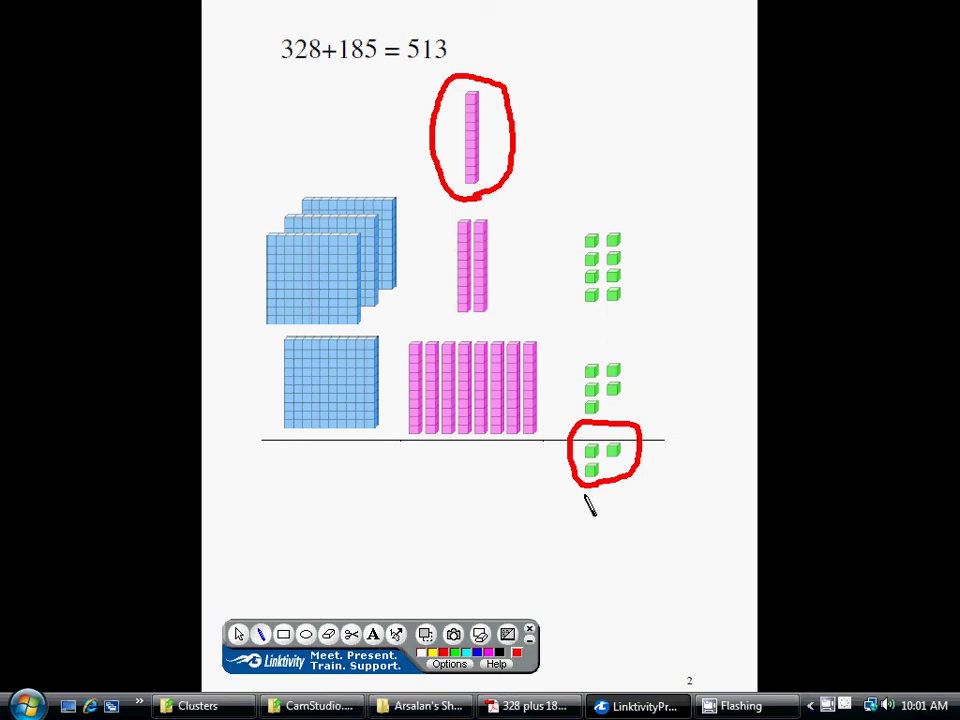
# Erase the red circles from slide 2 and advance to slide 3
pyautogui.click(481, 638)
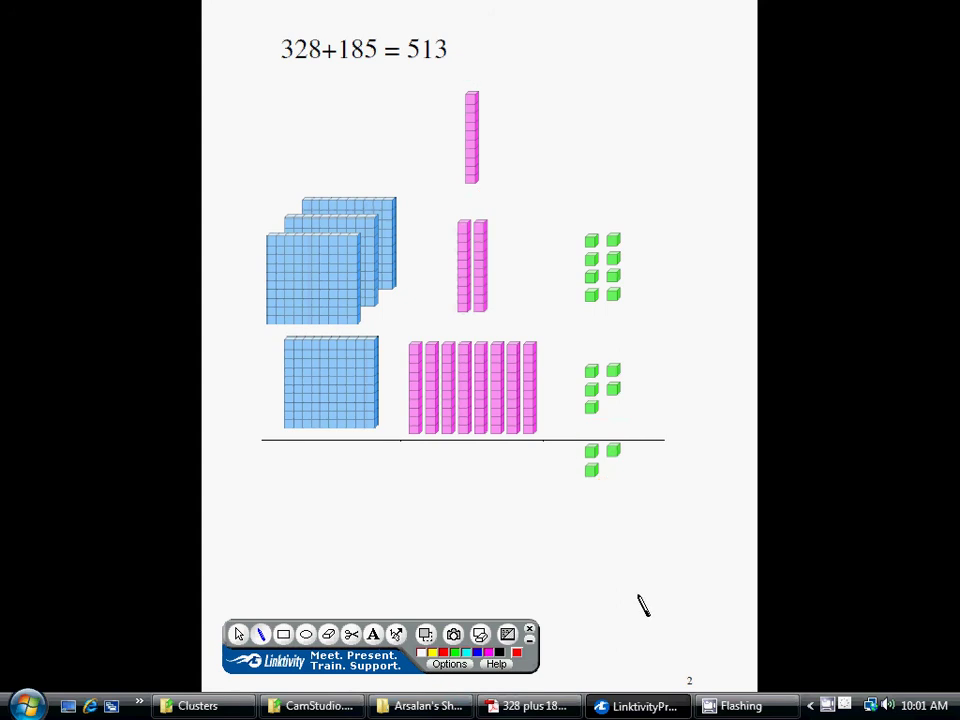
pyautogui.click(237, 633)
pyautogui.click(645, 611)
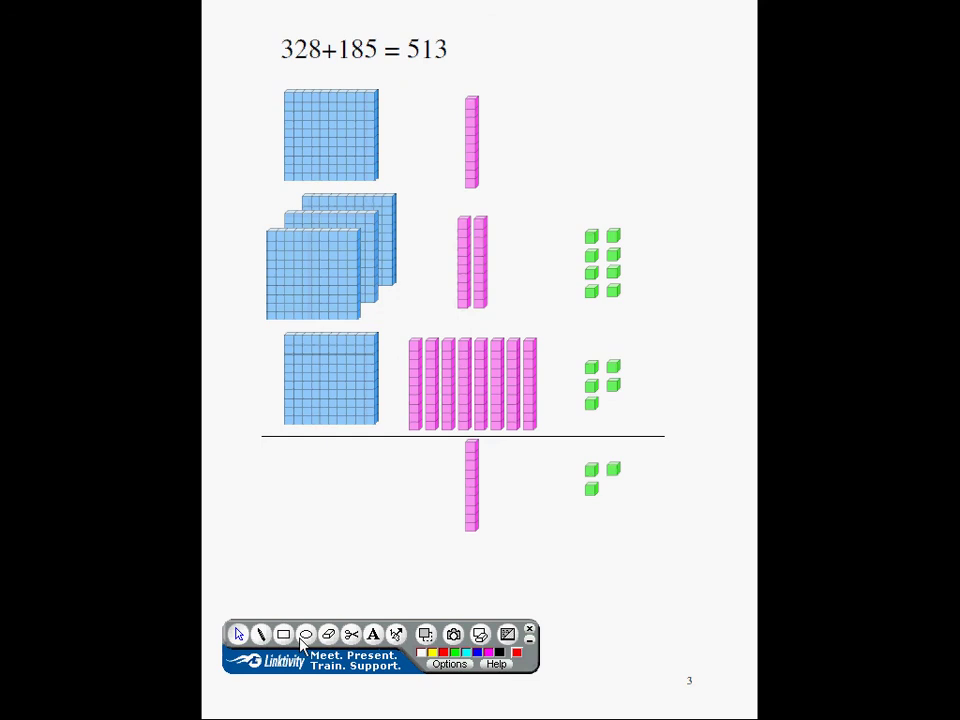
# Loop the pink ten-rods, circle the lower rod and top hundred flat, and arrow tens to hundred
pyautogui.click(262, 636)
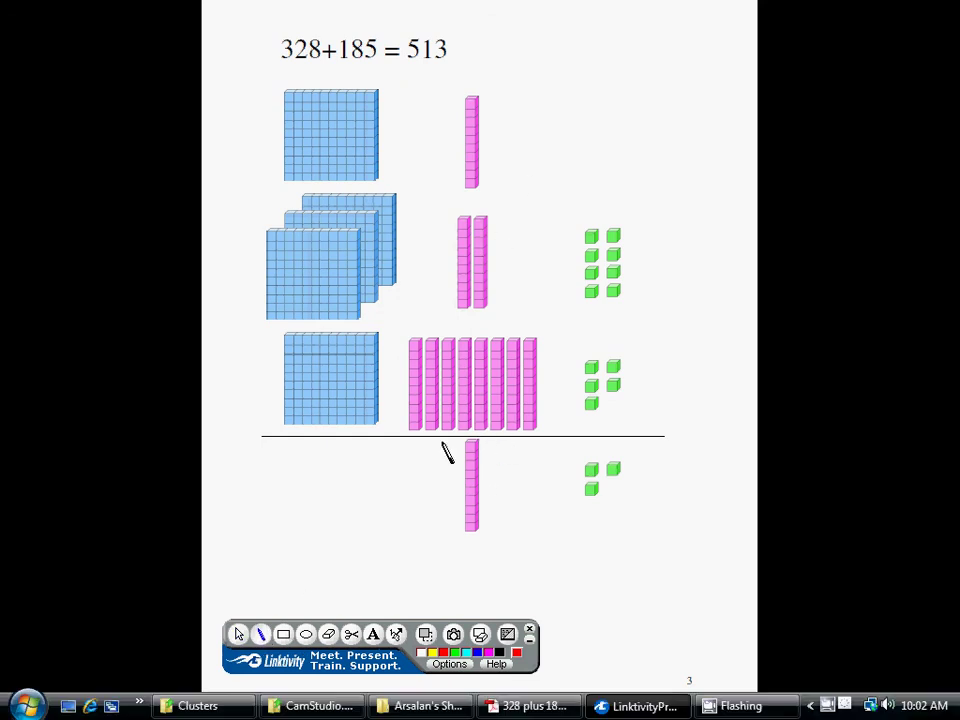
pyautogui.moveTo(501, 76)
pyautogui.mouseDown()
pyautogui.moveTo(448, 92)
pyautogui.moveTo(440, 178)
pyautogui.moveTo(452, 272)
pyautogui.moveTo(431, 330)
pyautogui.moveTo(414, 333)
pyautogui.moveTo(399, 369)
pyautogui.moveTo(420, 439)
pyautogui.moveTo(555, 433)
pyautogui.moveTo(521, 124)
pyautogui.moveTo(504, 84)
pyautogui.mouseUp()
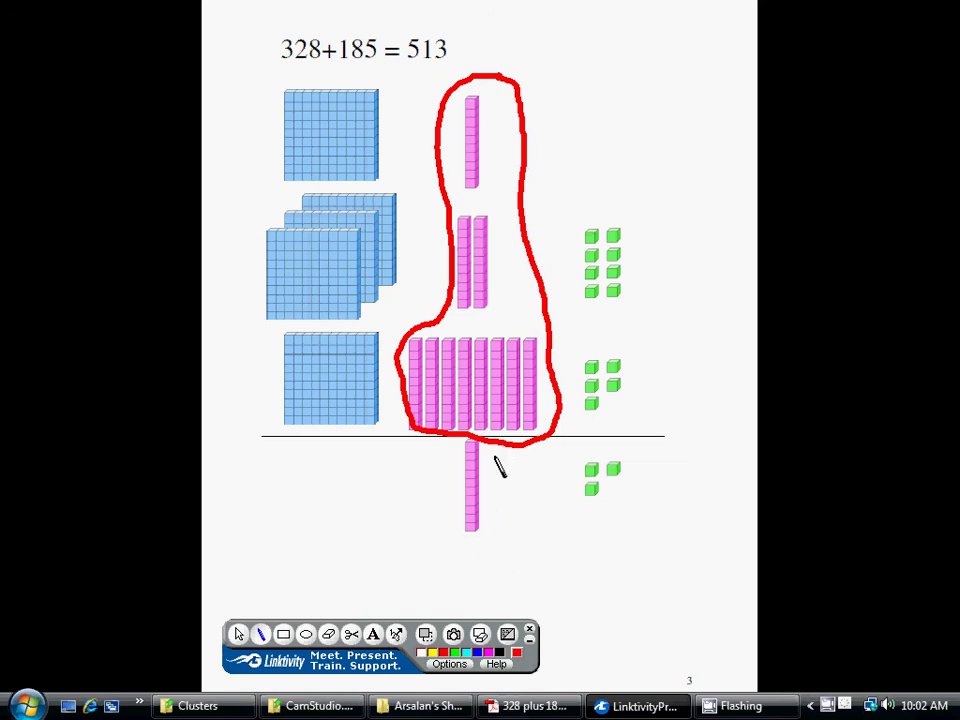
pyautogui.moveTo(497, 456)
pyautogui.mouseDown()
pyautogui.moveTo(484, 442)
pyautogui.moveTo(436, 458)
pyautogui.moveTo(480, 549)
pyautogui.moveTo(516, 499)
pyautogui.moveTo(493, 444)
pyautogui.mouseUp()
pyautogui.moveTo(275, 186)
pyautogui.mouseDown()
pyautogui.moveTo(365, 193)
pyautogui.moveTo(406, 150)
pyautogui.moveTo(298, 76)
pyautogui.moveTo(270, 165)
pyautogui.moveTo(282, 187)
pyautogui.mouseUp()
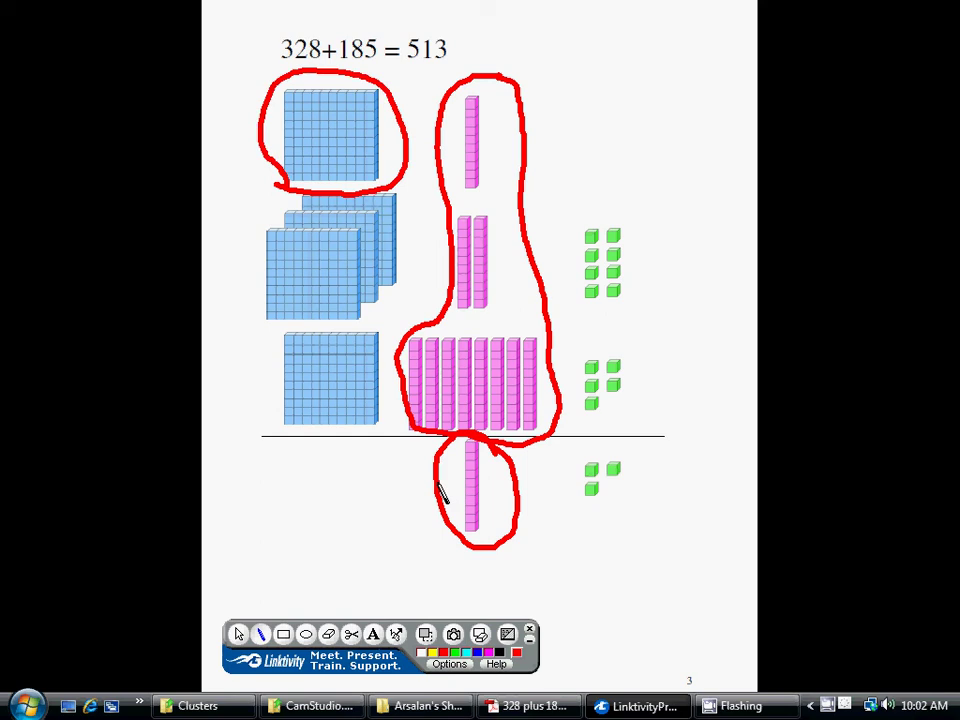
pyautogui.moveTo(437, 485)
pyautogui.mouseDown()
pyautogui.moveTo(251, 396)
pyautogui.moveTo(238, 221)
pyautogui.moveTo(268, 180)
pyautogui.moveTo(281, 187)
pyautogui.mouseUp()
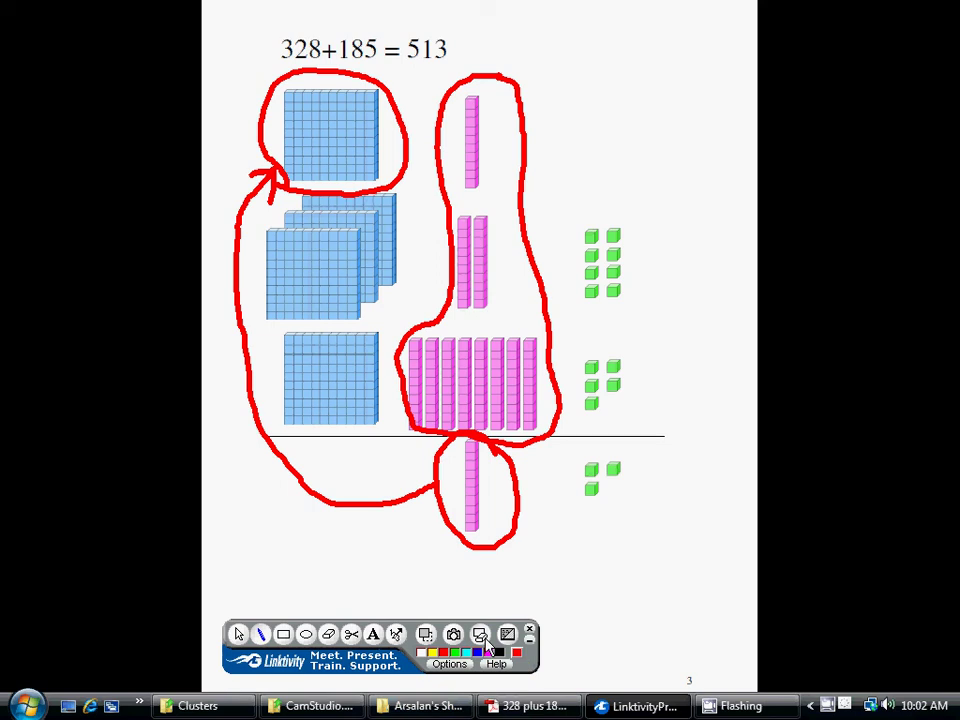
# Clear the ink, bracket the equation down to the line, and advance to slide 4
pyautogui.click(481, 636)
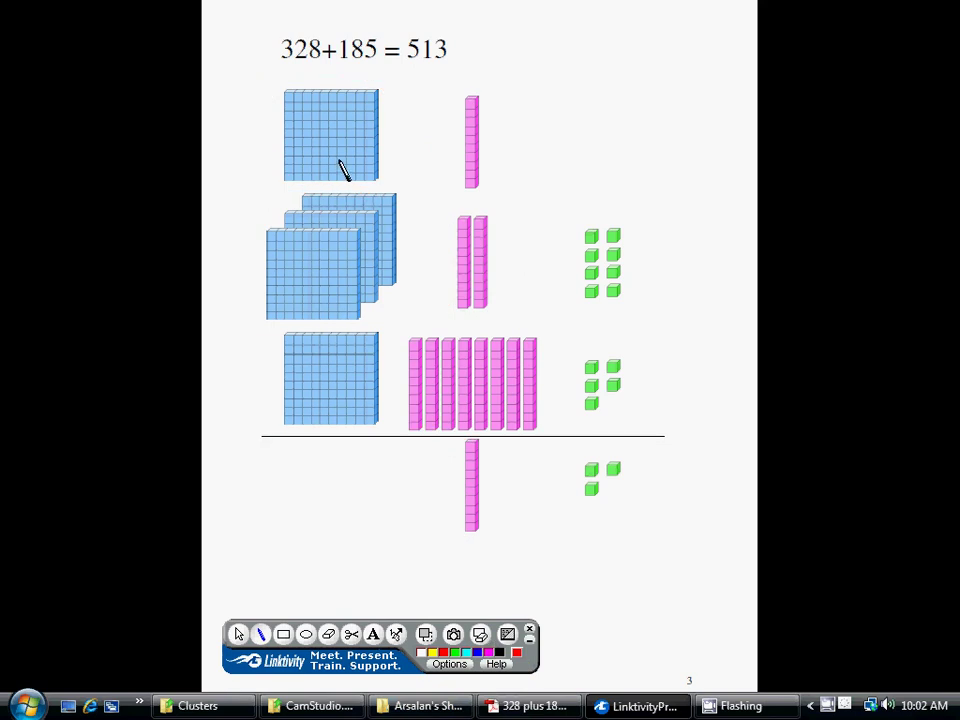
pyautogui.moveTo(392, 76)
pyautogui.mouseDown()
pyautogui.moveTo(274, 69)
pyautogui.moveTo(246, 249)
pyautogui.moveTo(272, 429)
pyautogui.moveTo(370, 438)
pyautogui.moveTo(401, 386)
pyautogui.moveTo(420, 253)
pyautogui.moveTo(385, 68)
pyautogui.mouseUp()
pyautogui.click(239, 635)
pyautogui.click(305, 579)
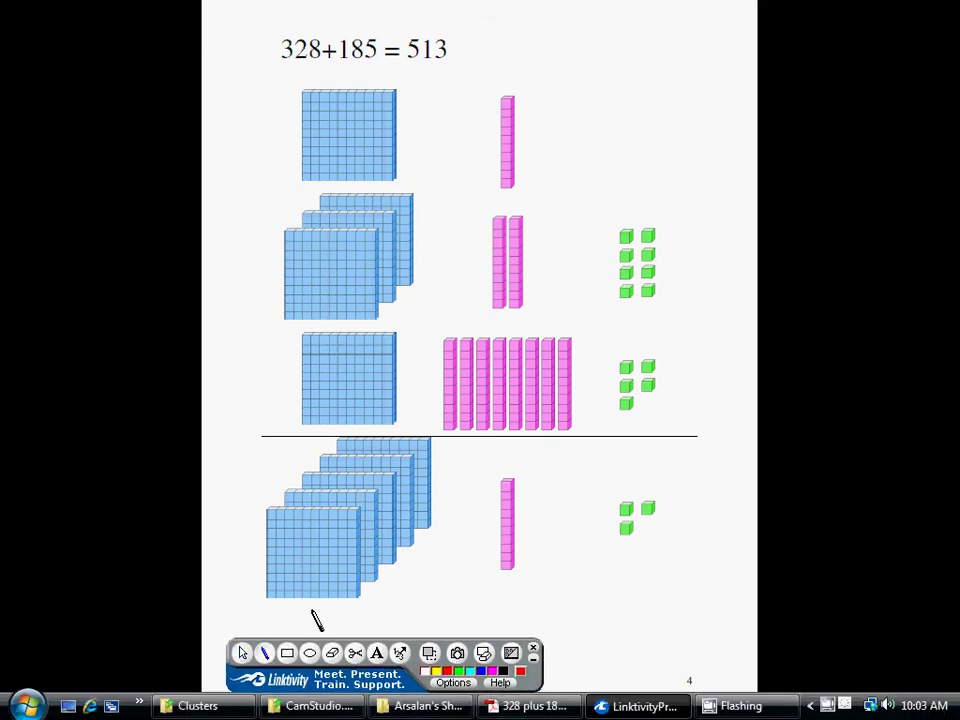
# Write 5, 1 and 3 in red under the hundreds, ten-rod and ones, with the toolbar moved top-right
pyautogui.moveTo(321, 606)
pyautogui.mouseDown()
pyautogui.moveTo(300, 612)
pyautogui.moveTo(305, 636)
pyautogui.mouseUp()
pyautogui.moveTo(519, 652)
pyautogui.mouseDown()
pyautogui.moveTo(784, 634)
pyautogui.moveTo(934, 169)
pyautogui.moveTo(939, 14)
pyautogui.mouseUp()
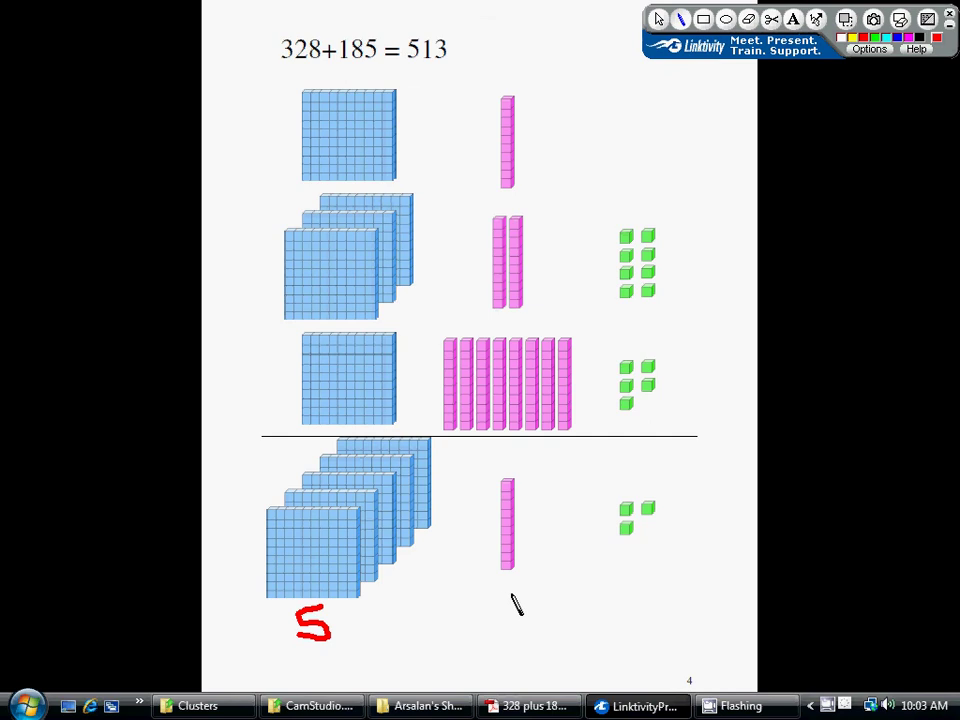
pyautogui.moveTo(512, 596); pyautogui.dragTo(522, 648)
pyautogui.moveTo(636, 583)
pyautogui.mouseDown()
pyautogui.moveTo(657, 600)
pyautogui.moveTo(655, 628)
pyautogui.mouseUp()
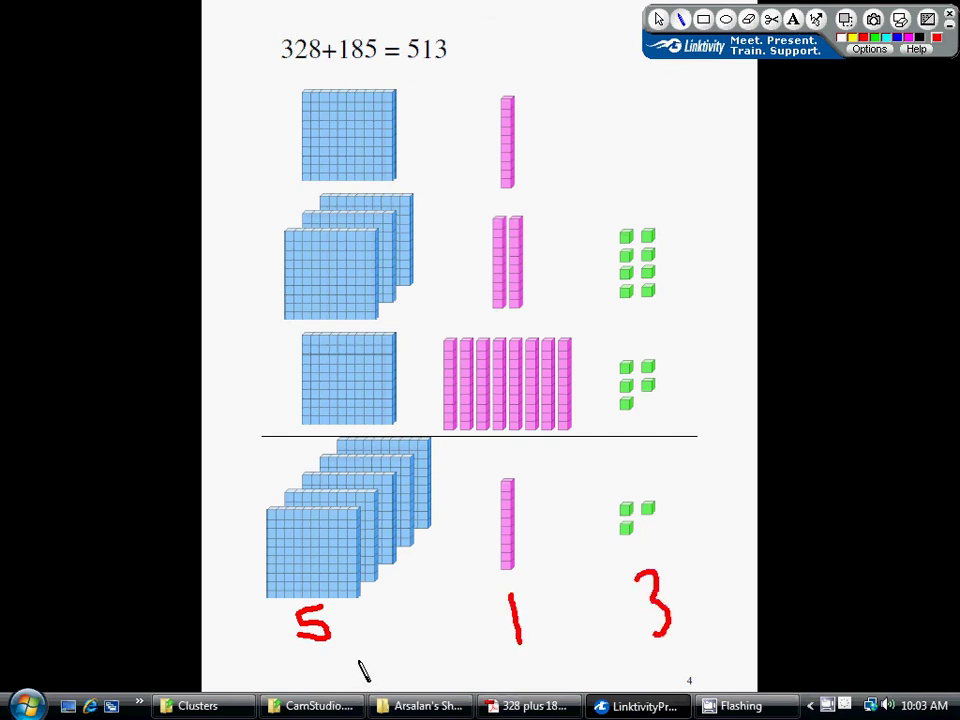